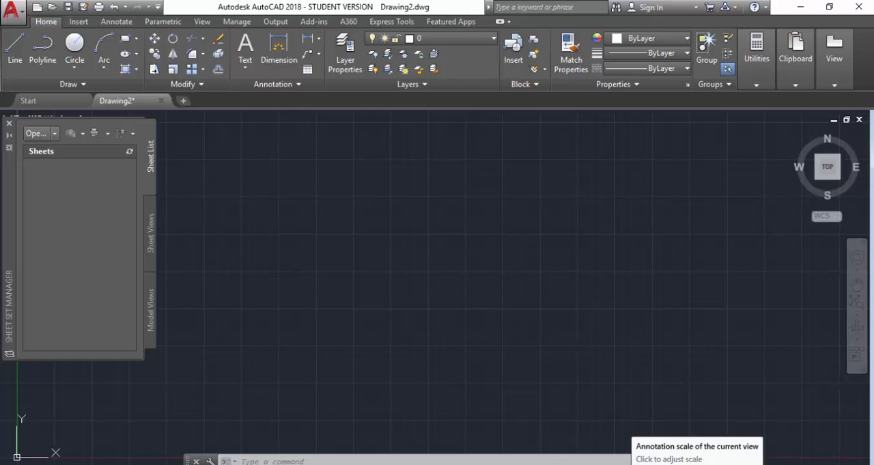
pyautogui.click(659, 464)
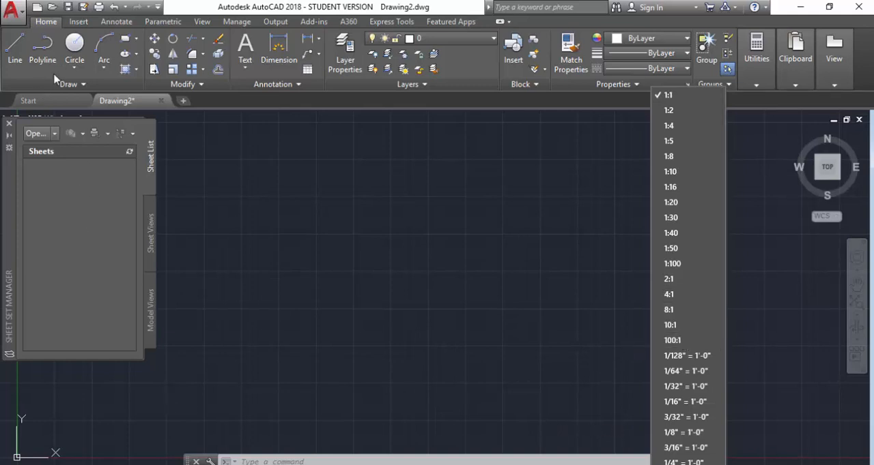
pyautogui.click(13, 49)
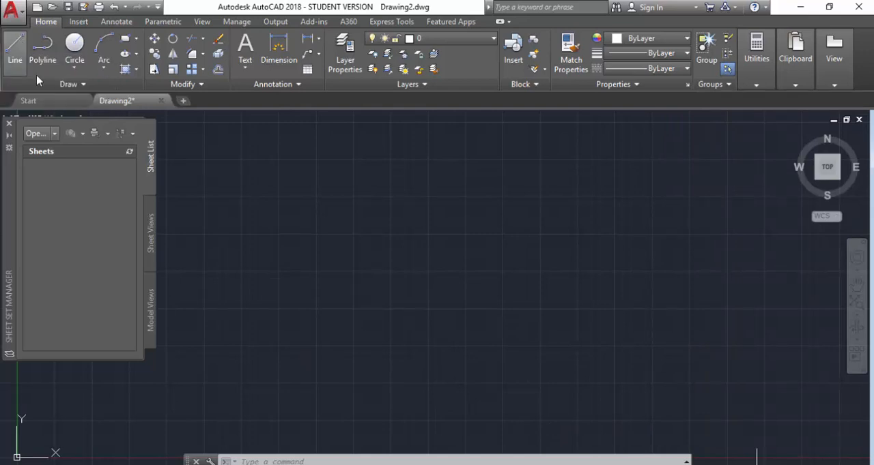
# Step: Start a line at a free point in the empty drawing and draw a horizontal top edge 3.375 long to the right
pyautogui.click(16, 54)
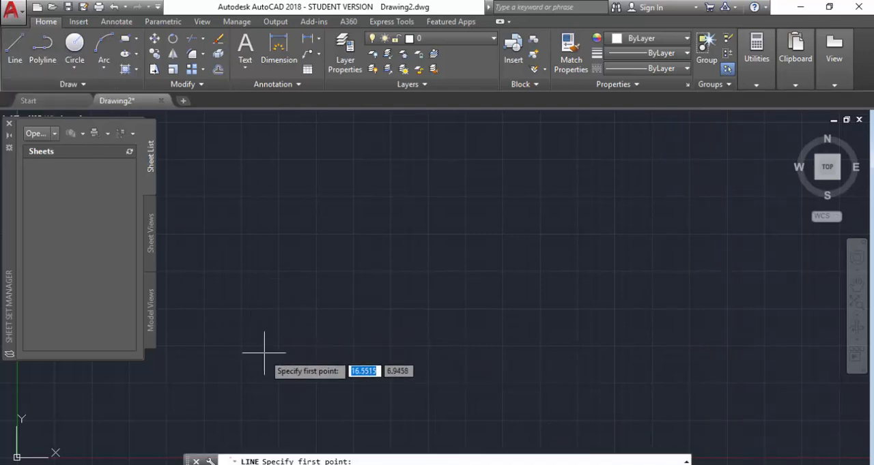
pyautogui.click(241, 308)
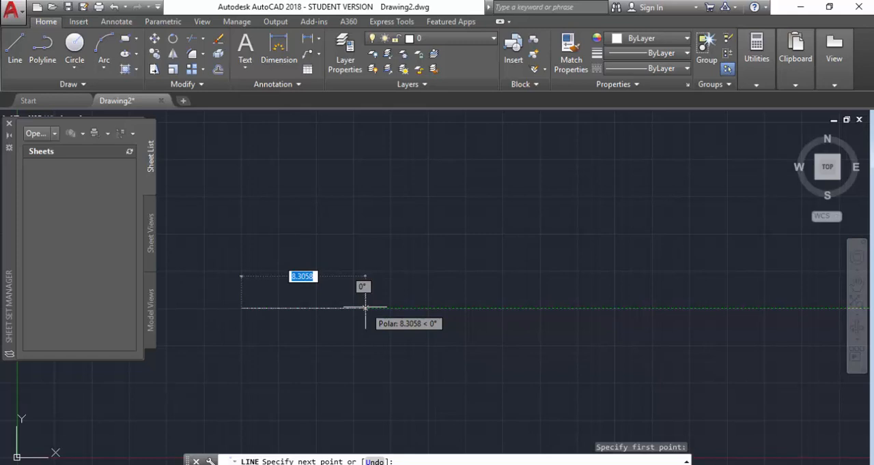
pyautogui.write('3.375')
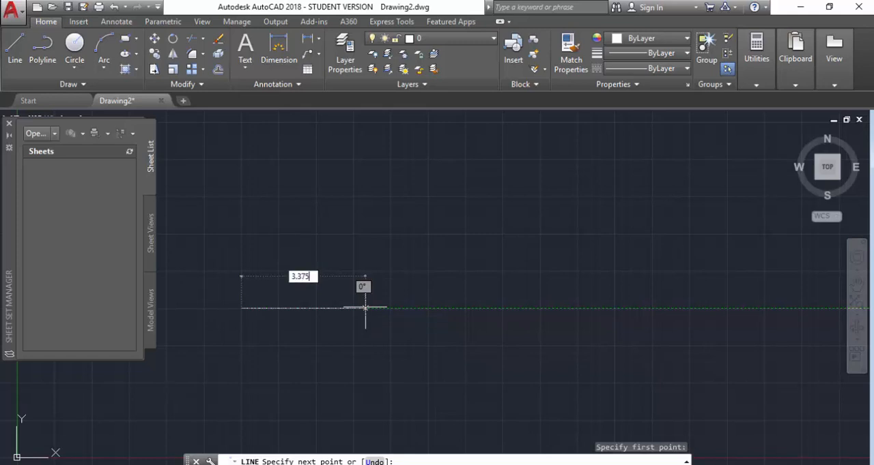
pyautogui.press('Return')
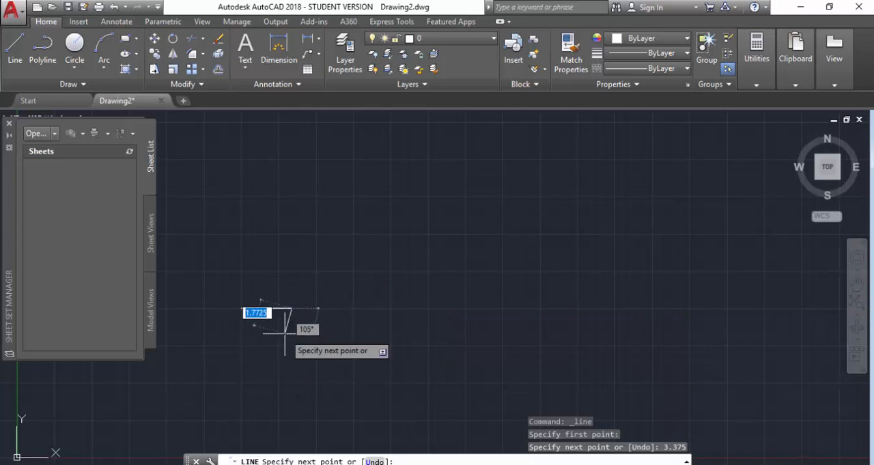
# Step: Continue the line straight down from the top edge's right end with a right edge 2.125 long
pyautogui.scroll(2, 285, 333)
pyautogui.scroll(4, 280, 322)
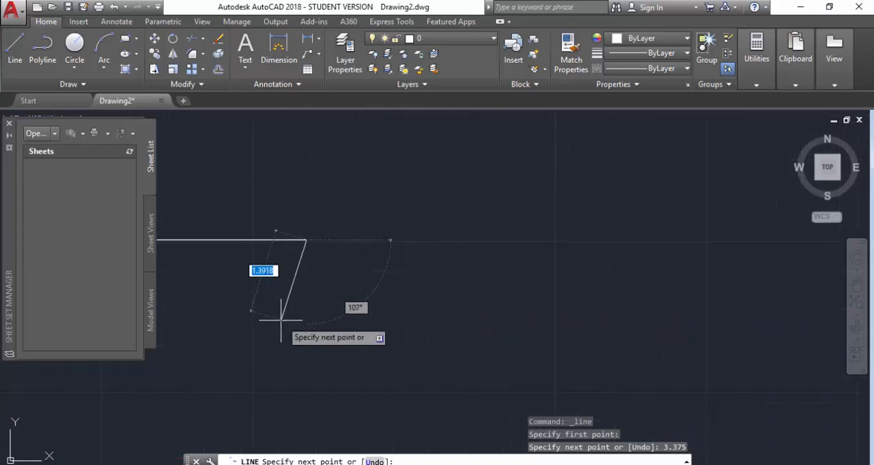
pyautogui.scroll(2, 253, 298)
pyautogui.scroll(-9, 252, 297)
pyautogui.scroll(4, 165, 276)
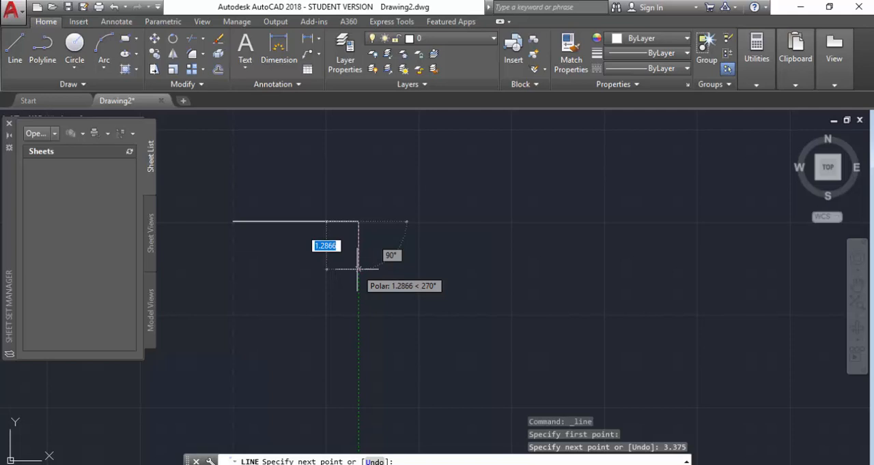
pyautogui.write('2.125')
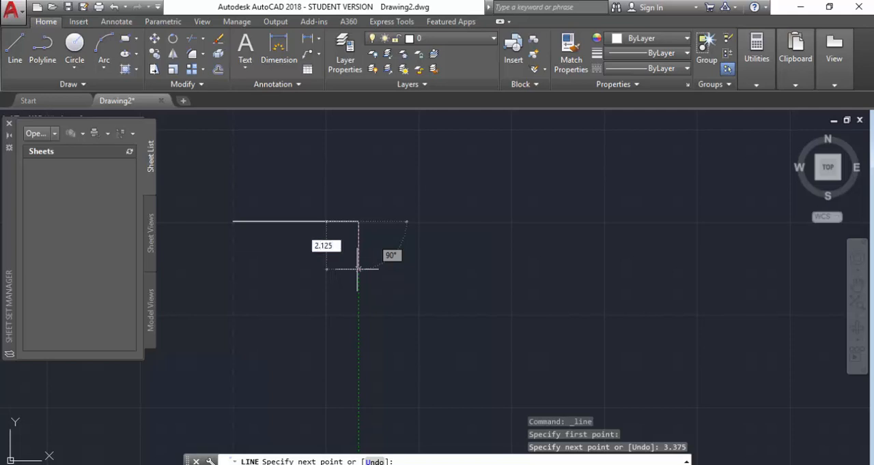
pyautogui.press('Return')
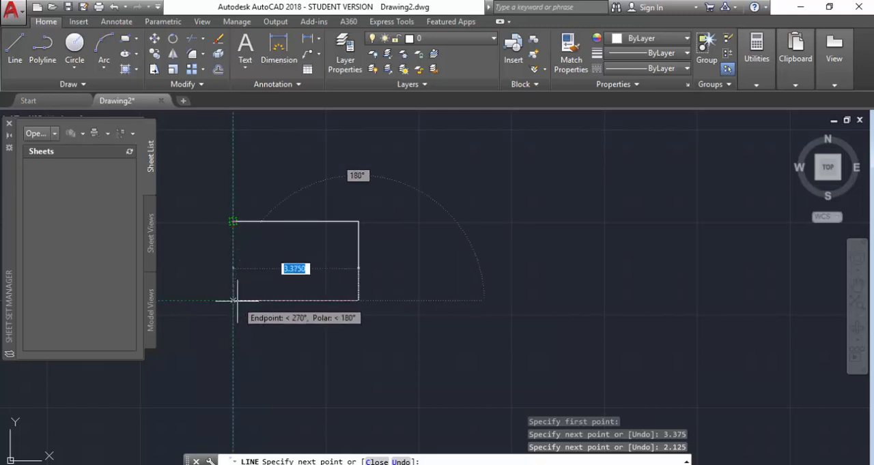
# Step: Complete the rectangle with a bottom edge aligned under the starting point and a left edge back to it, ending the line
pyautogui.click(233, 300)
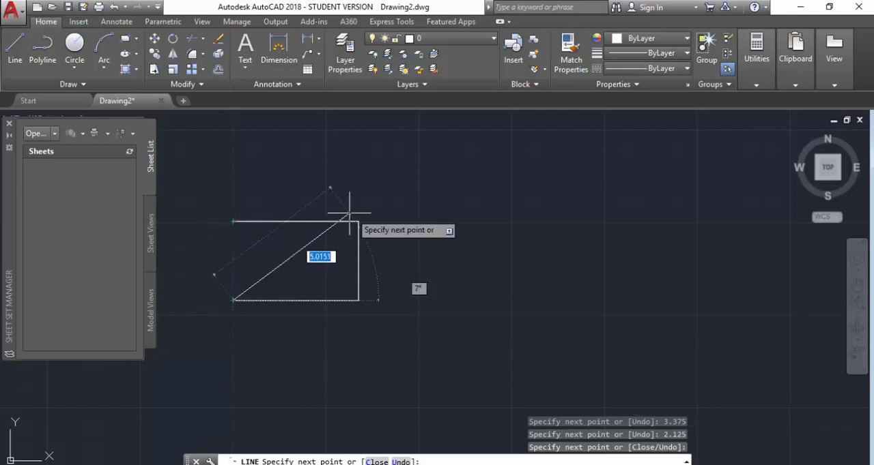
pyautogui.click(233, 222)
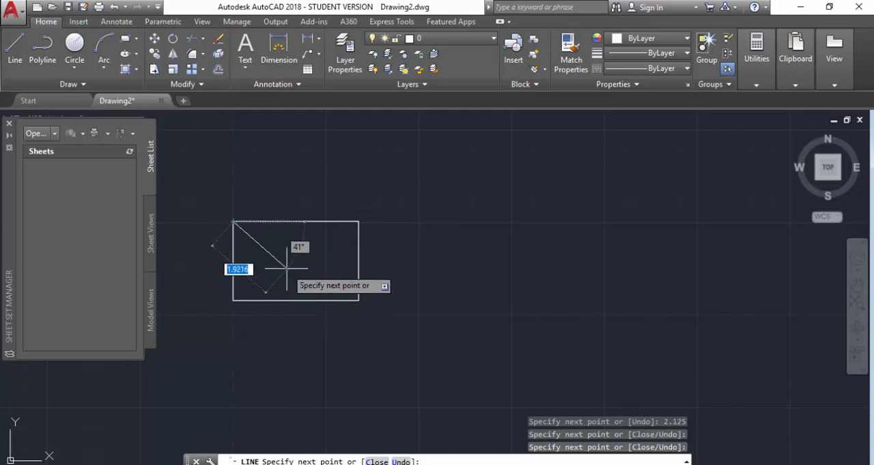
pyautogui.press('Escape')
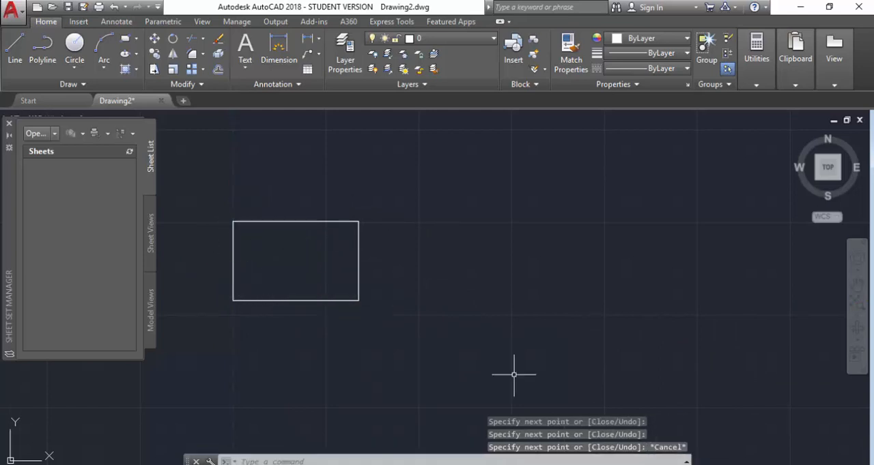
# Step: Fillet the rectangle's lower-right corner with a radius of 0.125
pyautogui.scroll(4, 254, 244)
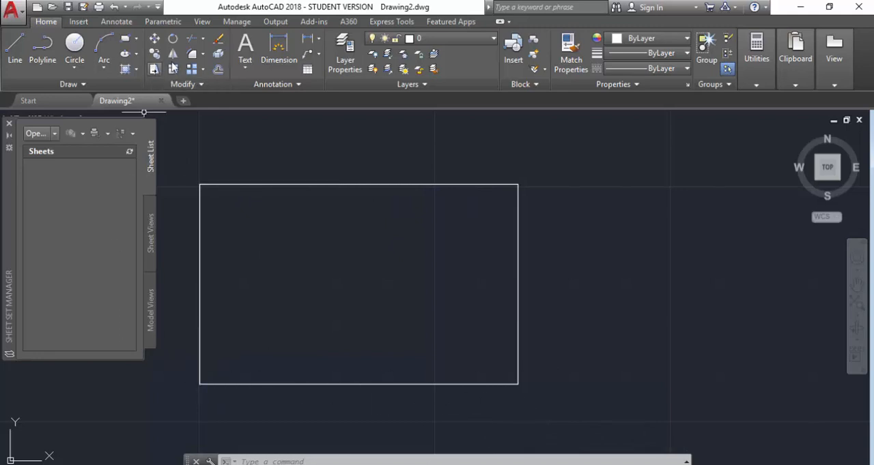
pyautogui.click(196, 58)
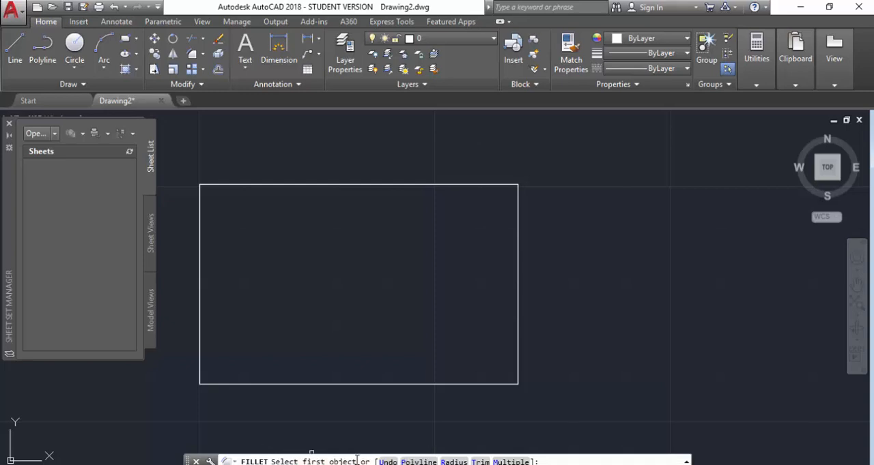
pyautogui.click(452, 462)
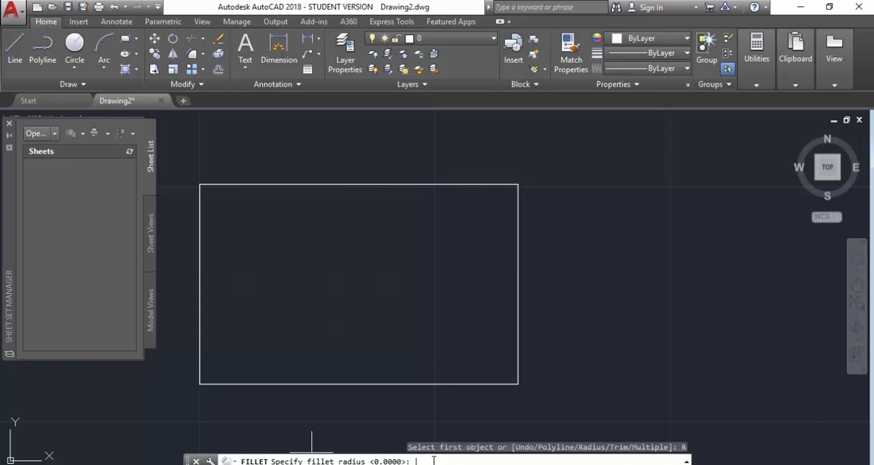
pyautogui.write('.125')
pyautogui.press('Return')
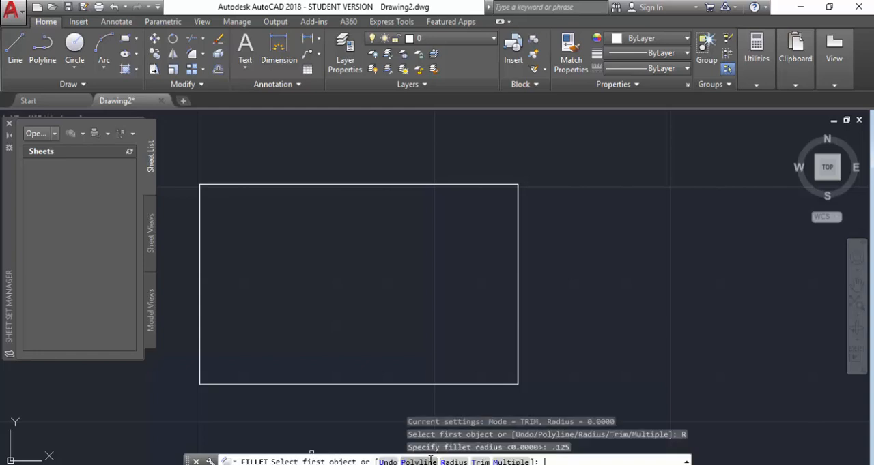
pyautogui.click(467, 384)
pyautogui.click(516, 351)
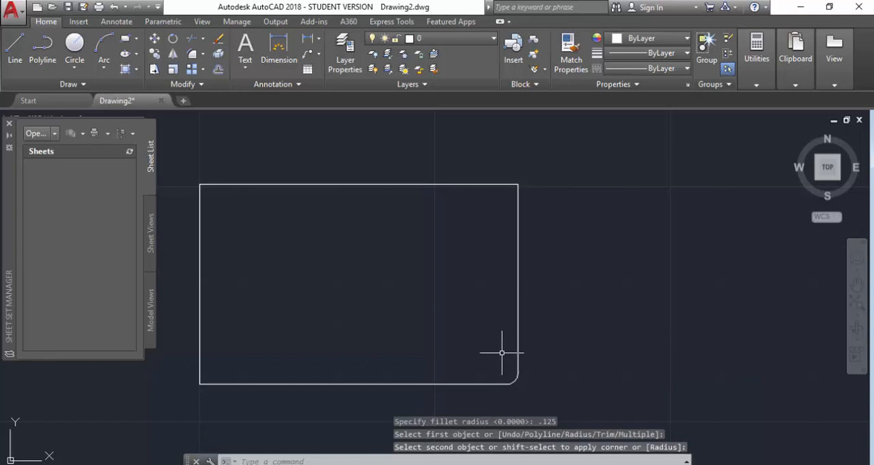
# Step: Fillet the rectangle's upper-right corner with the same 0.125 radius
pyautogui.press('Return')
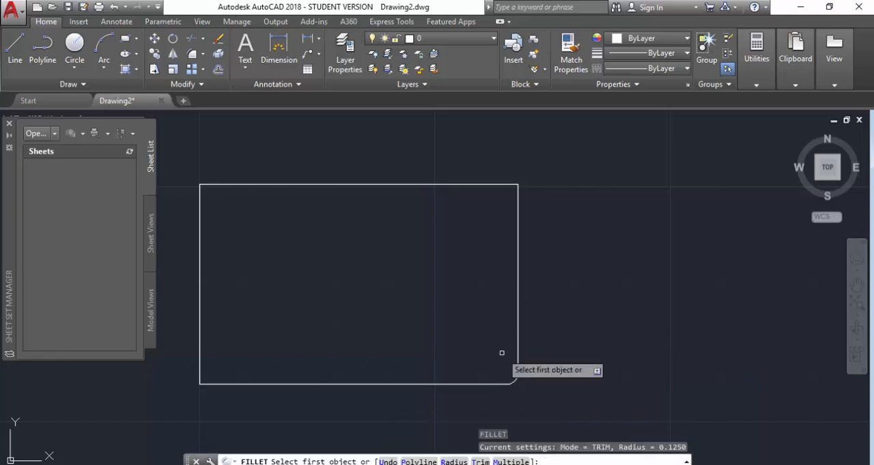
pyautogui.click(449, 462)
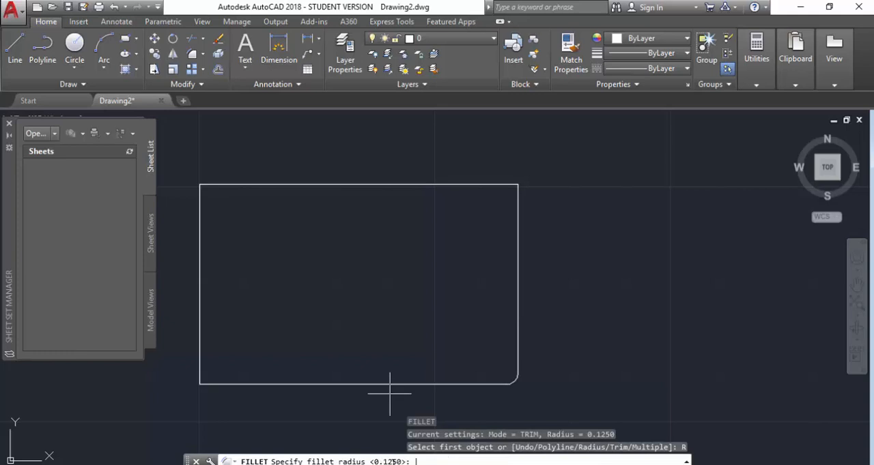
pyautogui.press('Return')
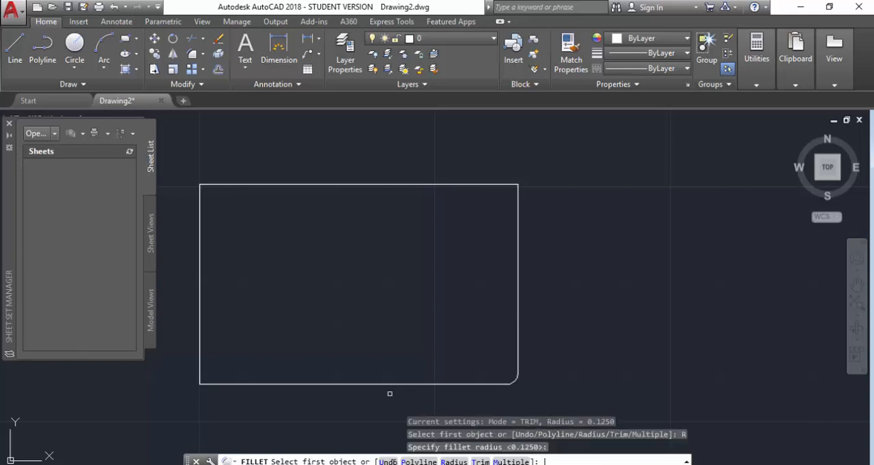
pyautogui.click(483, 184)
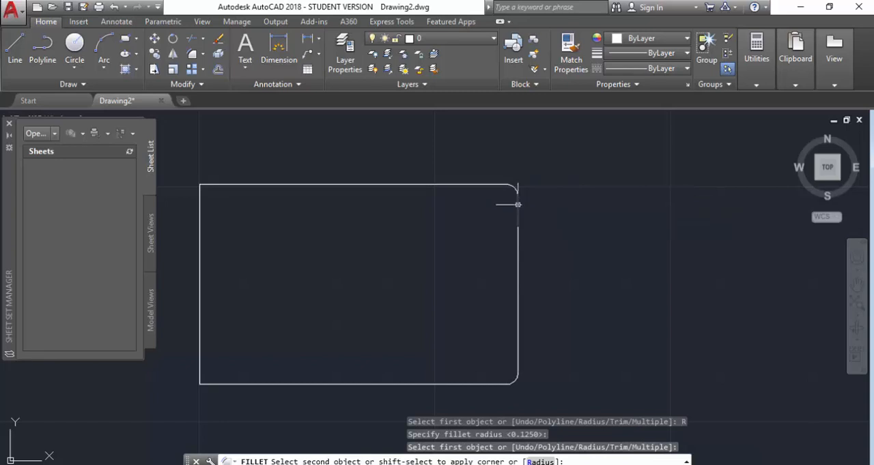
pyautogui.click(517, 204)
# Step: Round the rectangle's lower-left corner with a 0.125 radius fillet between the bottom and left edges
pyautogui.press('Return')
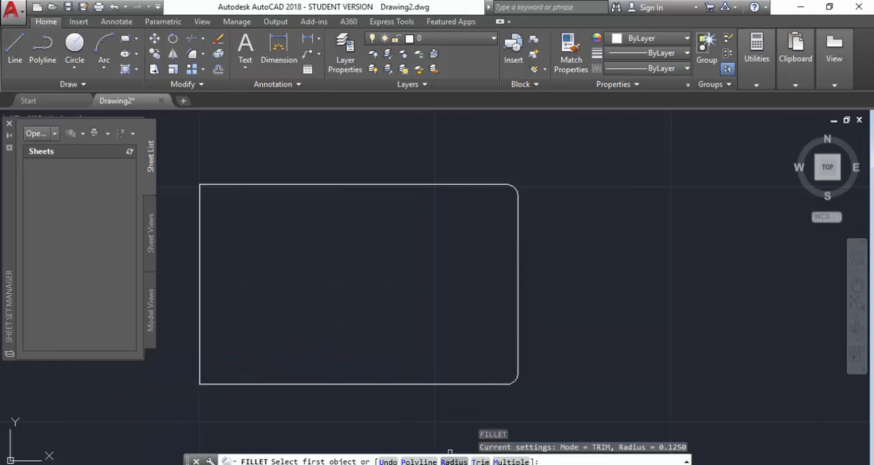
pyautogui.click(453, 461)
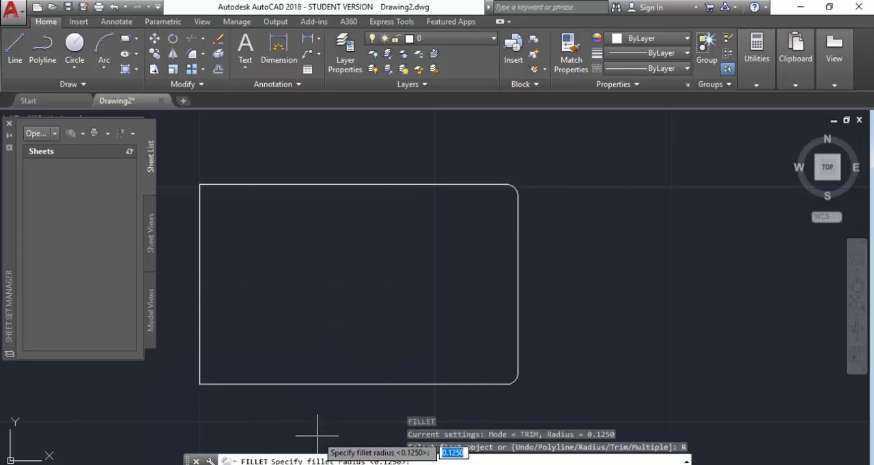
pyautogui.press('Return')
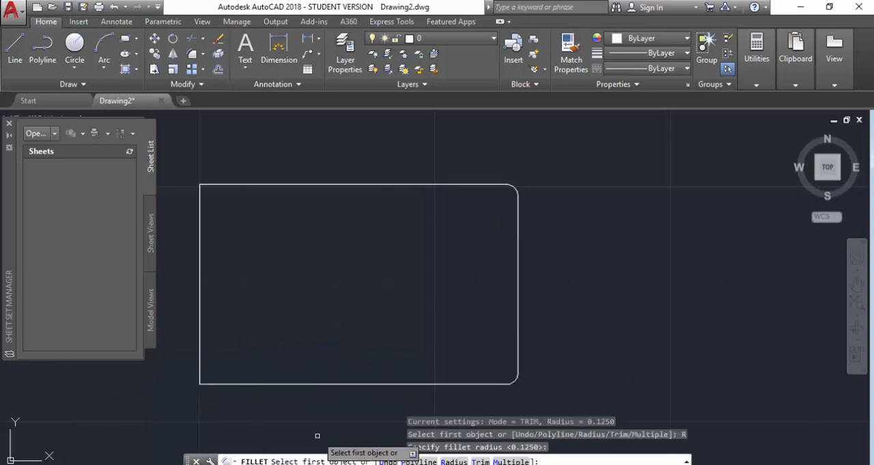
pyautogui.click(219, 383)
pyautogui.click(200, 334)
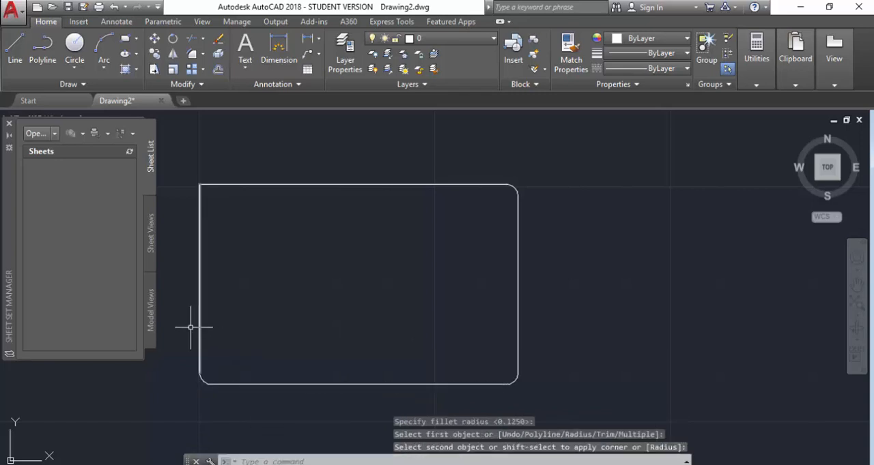
pyautogui.press('Return')
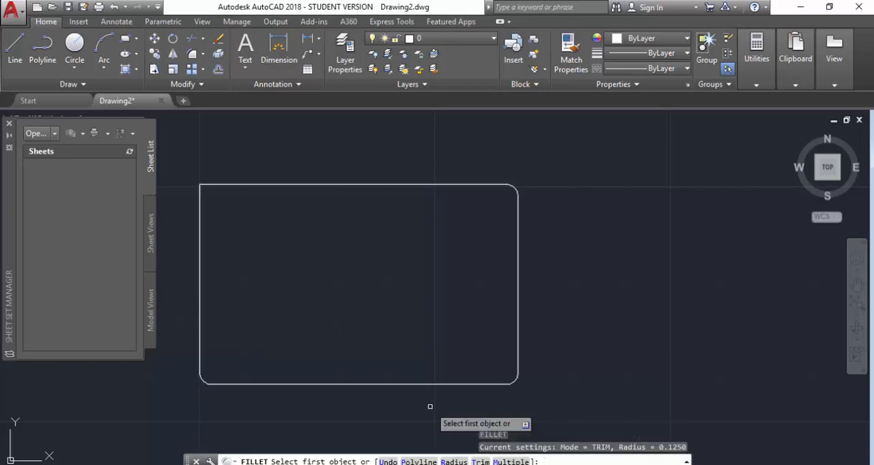
pyautogui.write('r')
pyautogui.press('Return')
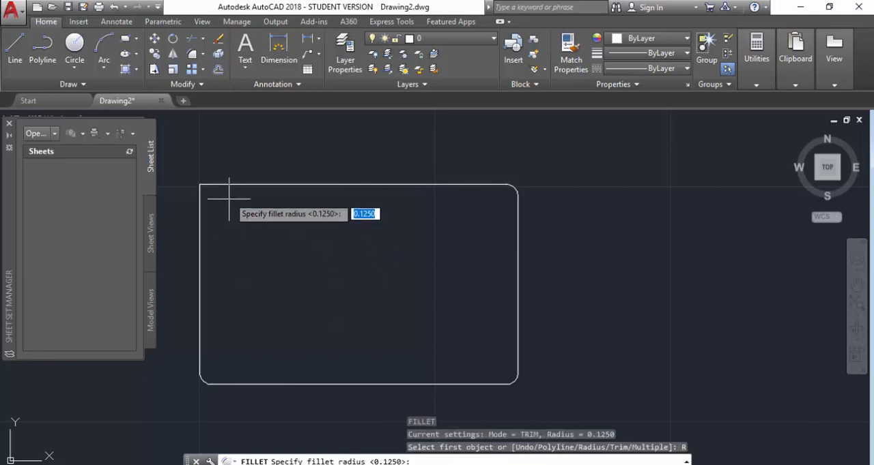
pyautogui.click(206, 185)
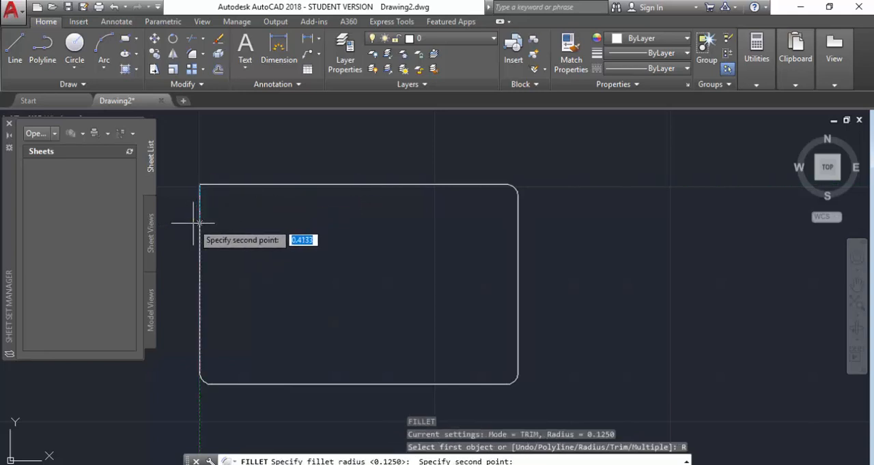
pyautogui.press('Escape')
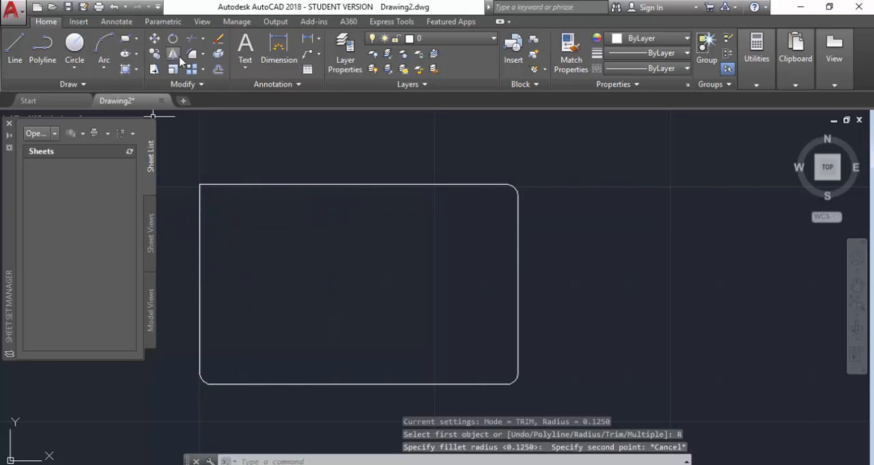
# Step: Fillet the remaining upper-left corner between the top and left edges, keeping the 0.125 radius
pyautogui.press('Return')
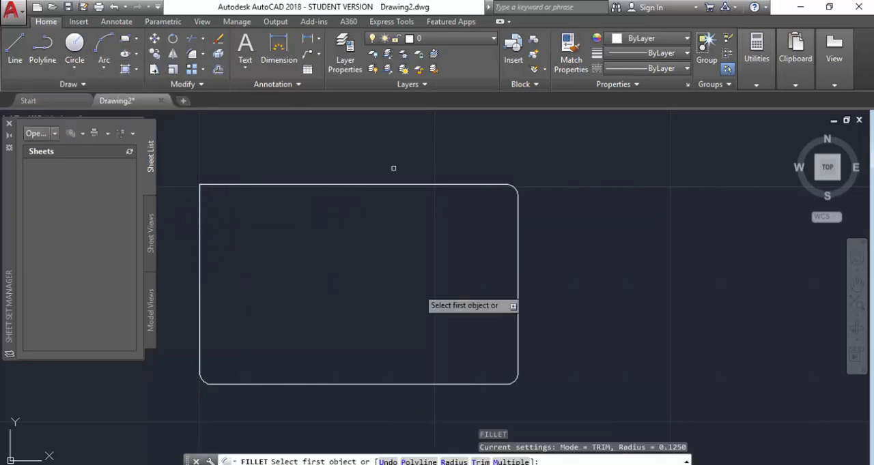
pyautogui.click(445, 462)
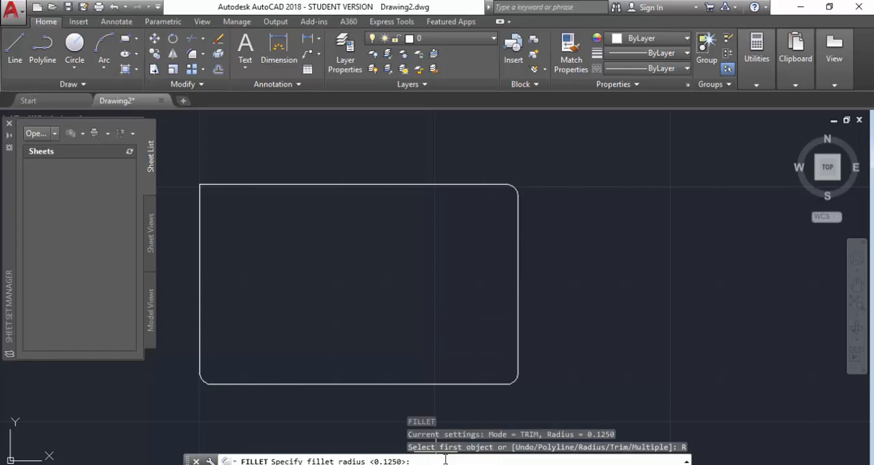
pyautogui.press('Return')
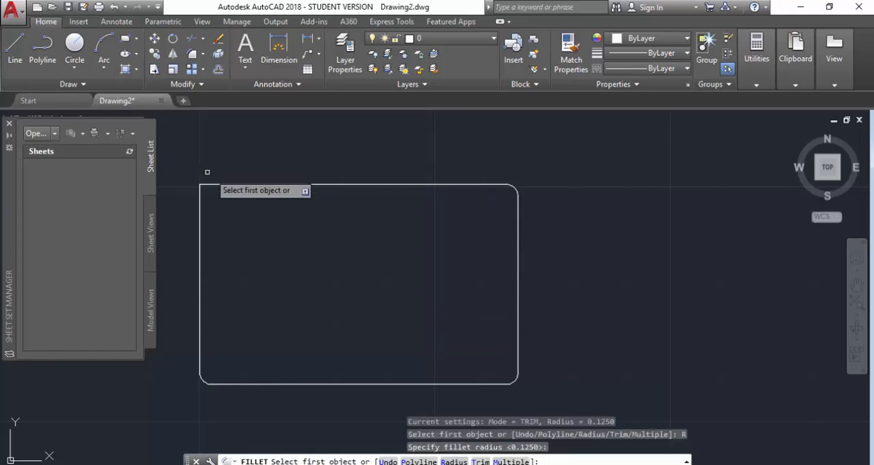
pyautogui.click(247, 185)
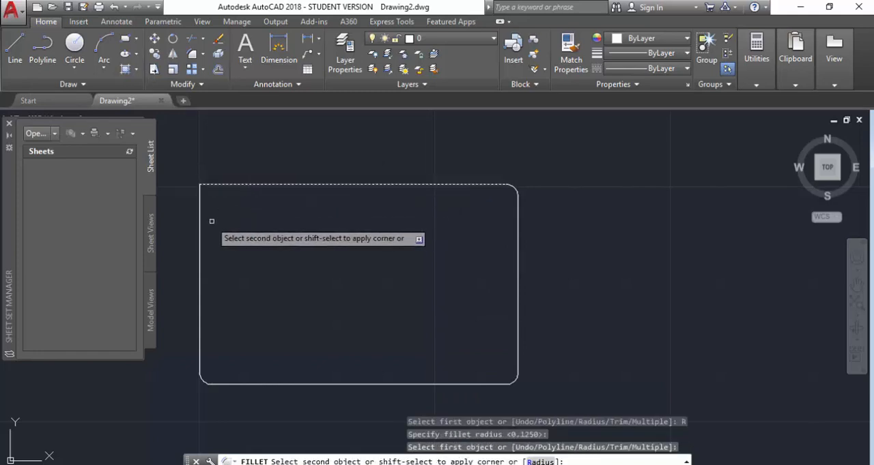
pyautogui.click(199, 216)
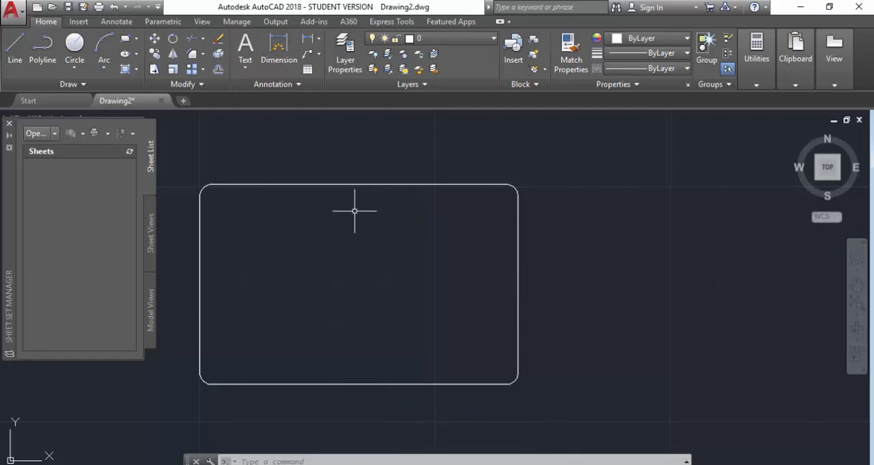
# Step: Draw a circle with a radius of 0.25 inside the outline, just below the middle of the top edge
pyautogui.click(75, 45)
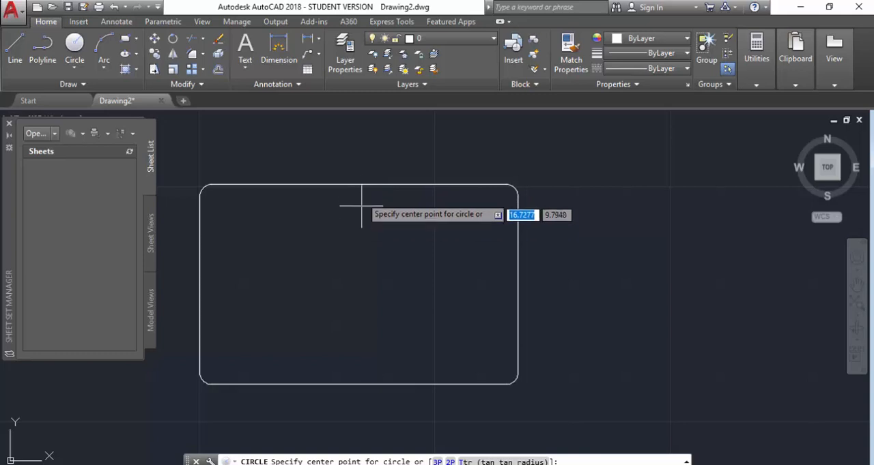
pyautogui.click(358, 218)
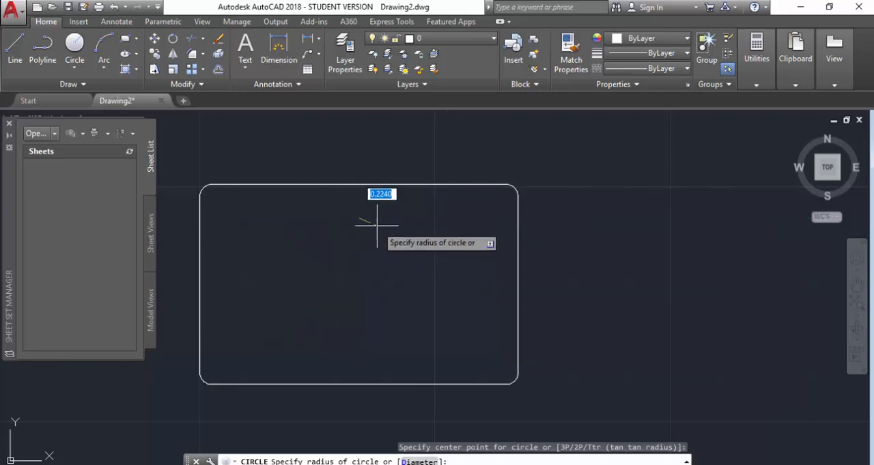
pyautogui.write('.25')
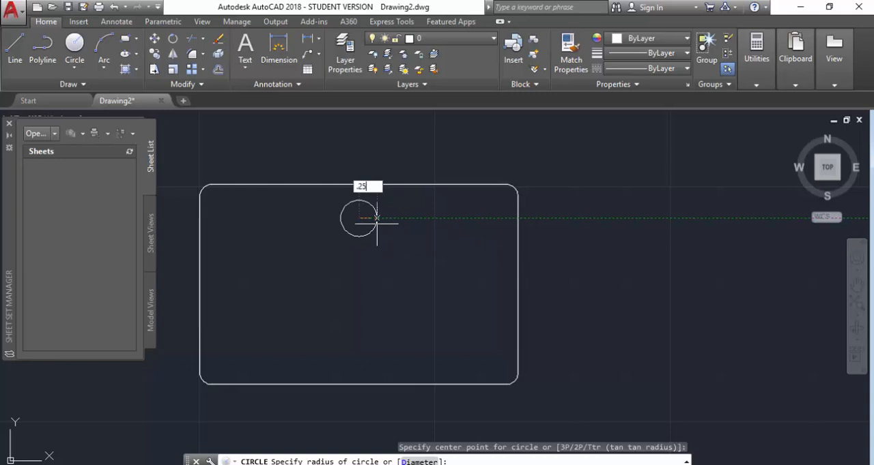
pyautogui.press('Return')
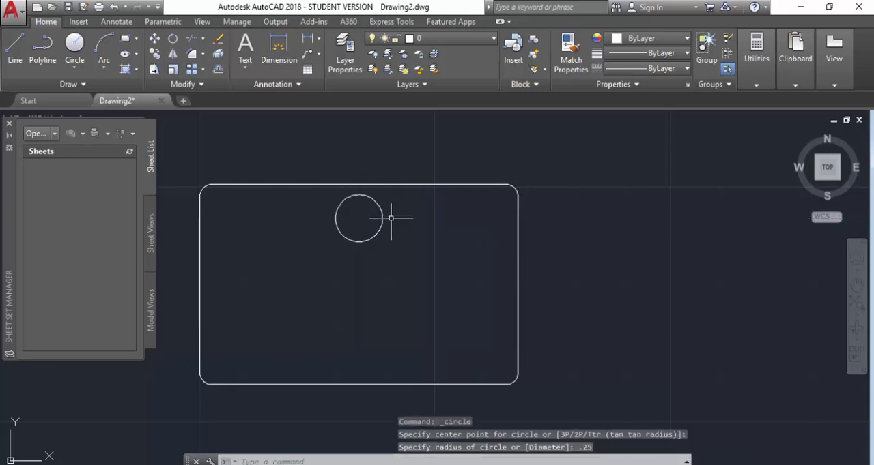
# Step: Undo the 0.25 radius circle and the fillet on the outline's upper-left corner
pyautogui.hotkey('ctrl', 'z')
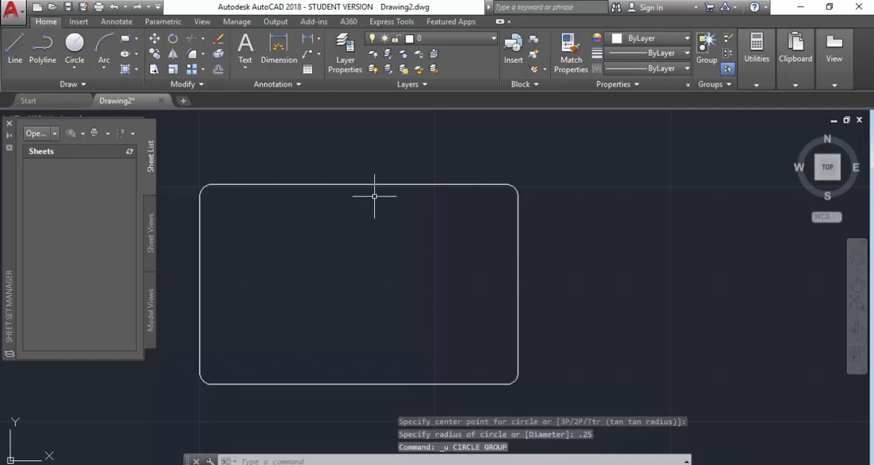
pyautogui.write('u')
pyautogui.press('Return')
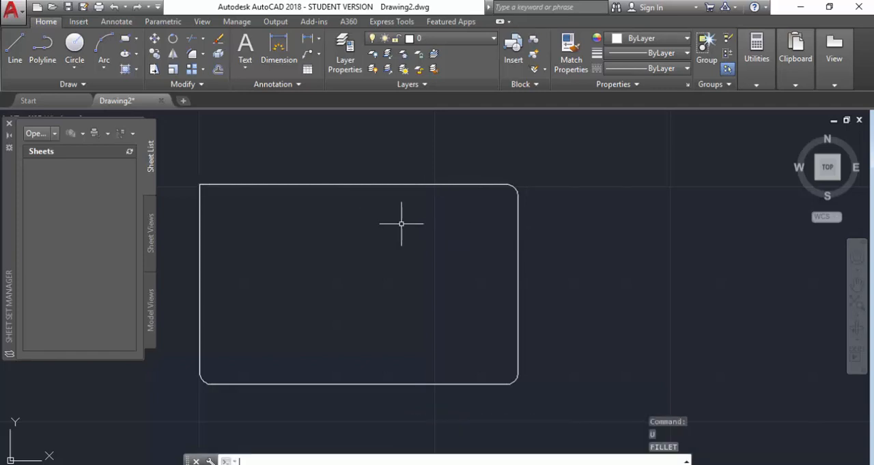
# Step: Draw a circle with a radius of 0.125, centred about 0.36 directly below the top edge's midpoint
pyautogui.click(74, 43)
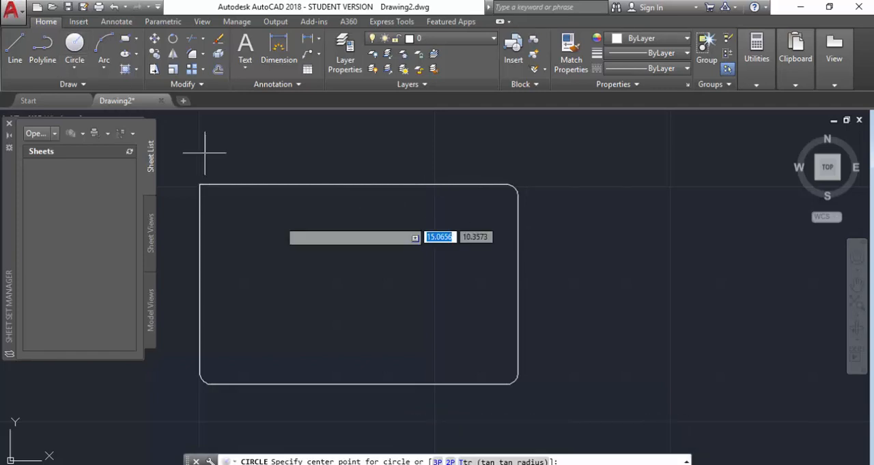
pyautogui.click(353, 217)
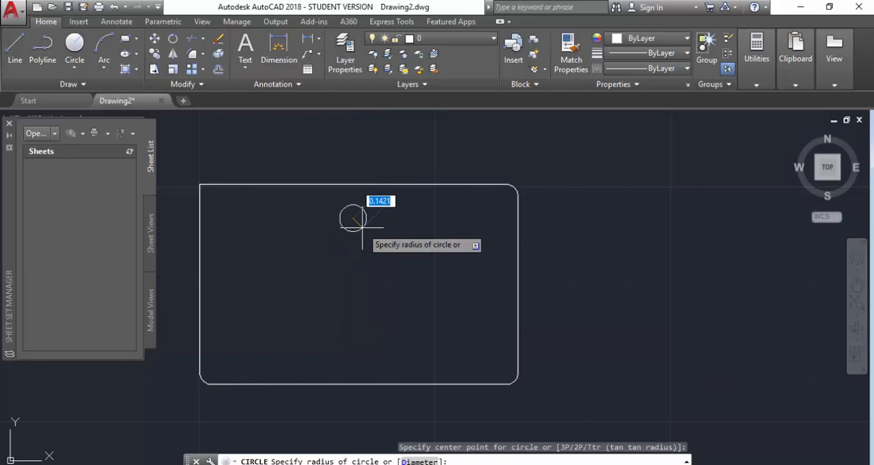
pyautogui.write('.125')
pyautogui.press('Return')
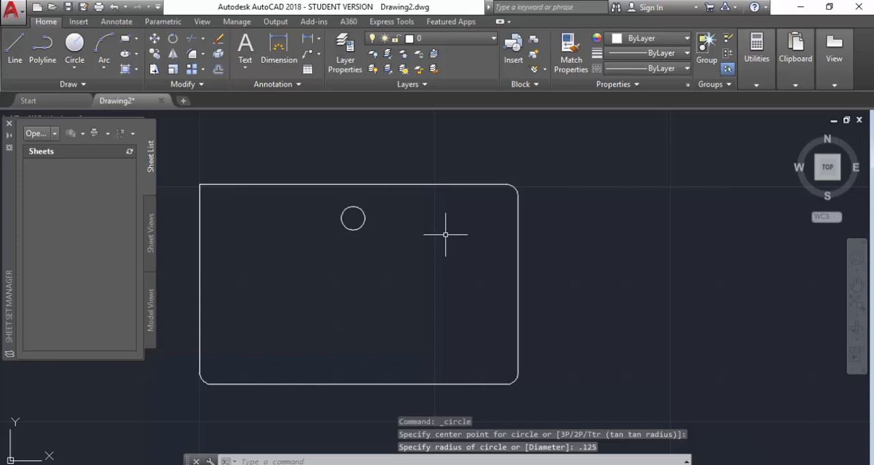
pyautogui.press('Escape')
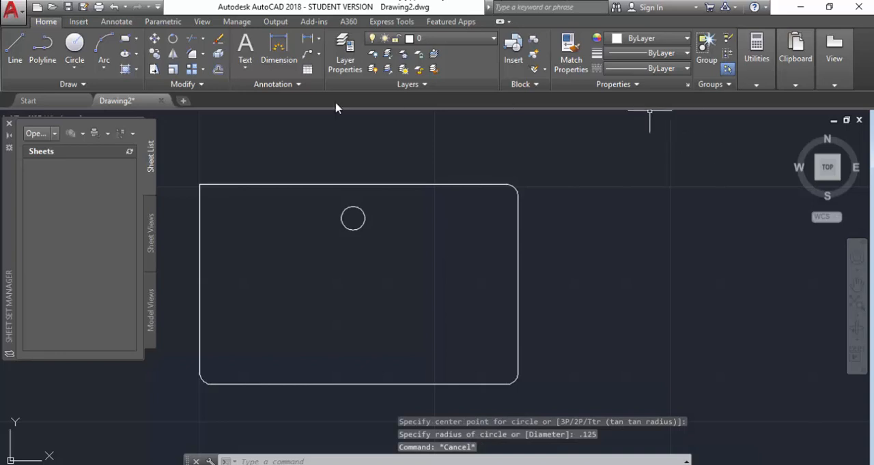
# Step: Fillet the outline's upper-left corner between the top and left edges with a radius of 0.125
pyautogui.click(195, 59)
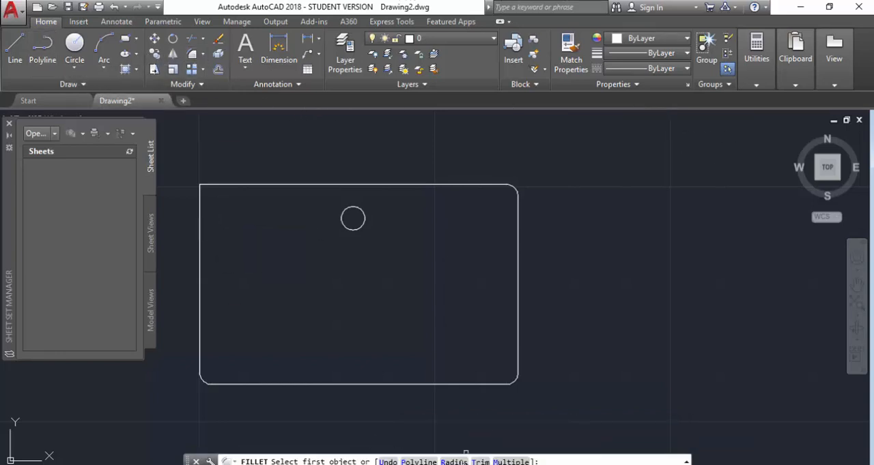
pyautogui.click(456, 462)
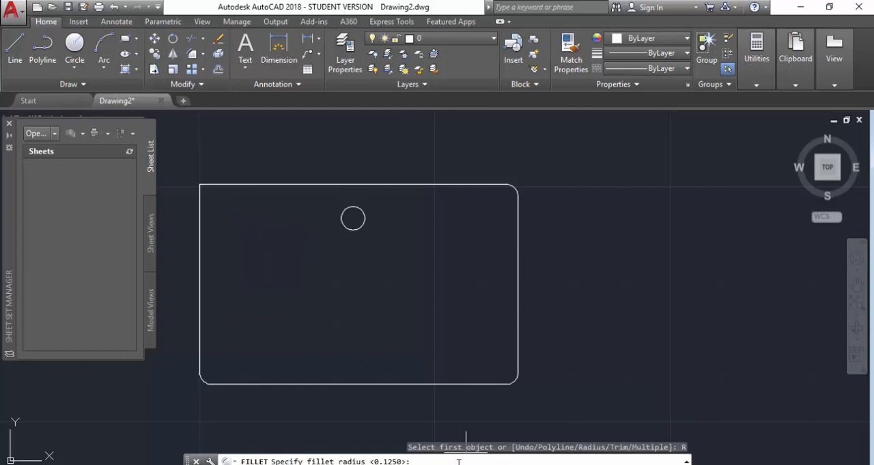
pyautogui.press('Return')
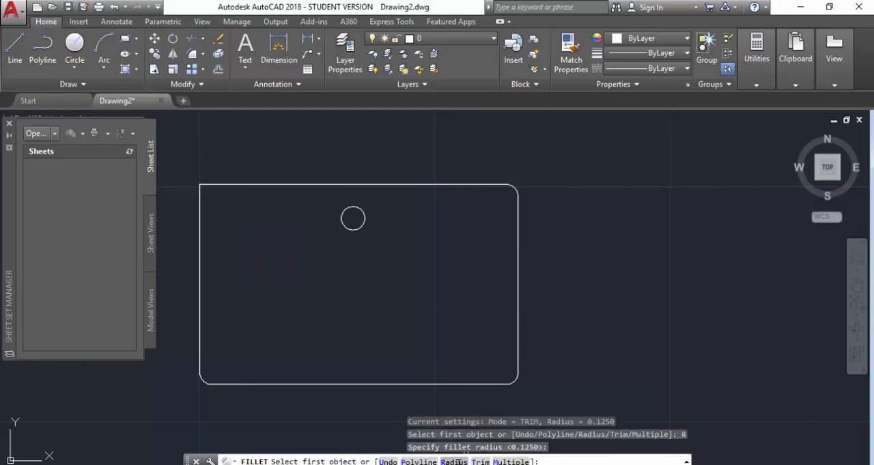
pyautogui.click(228, 186)
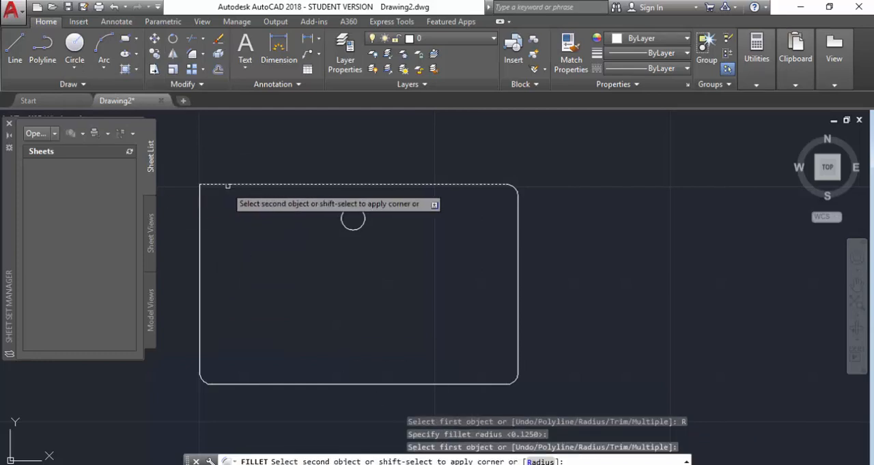
pyautogui.click(200, 214)
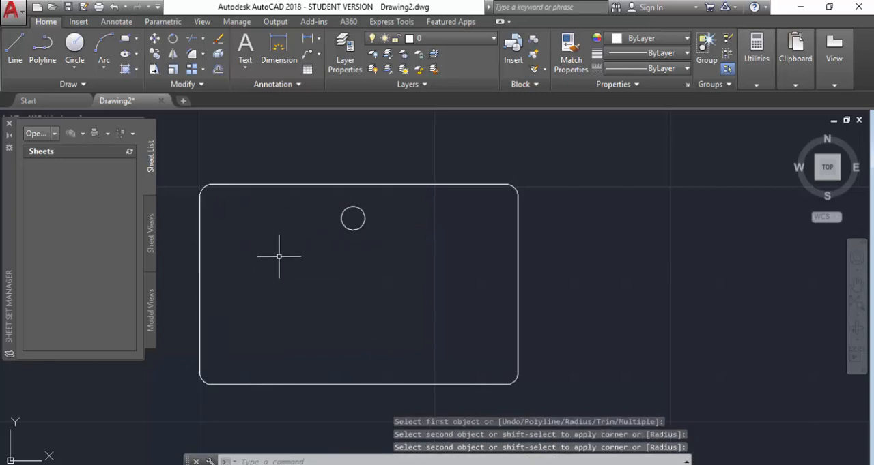